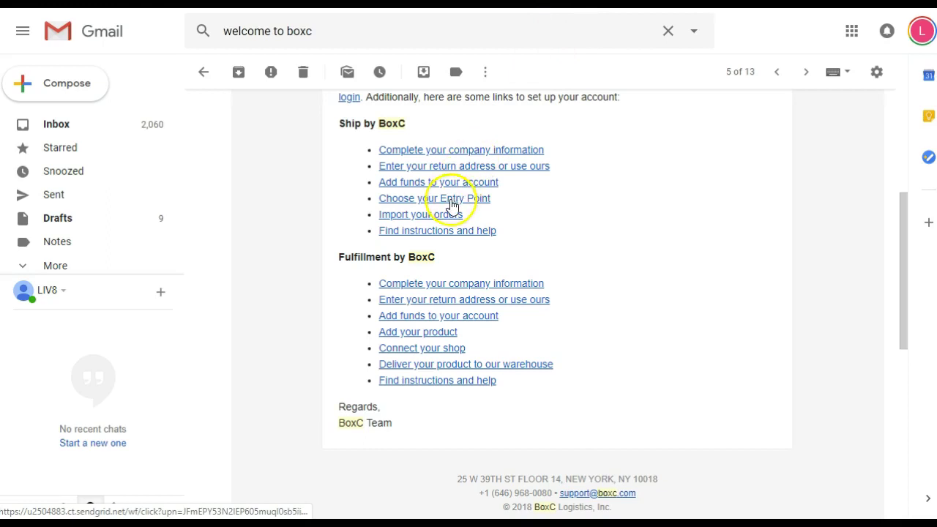
Follow the 'Choose your Entry Point' link in the BoxC welcome email to reach Get Estimate.
left_click(452, 206)
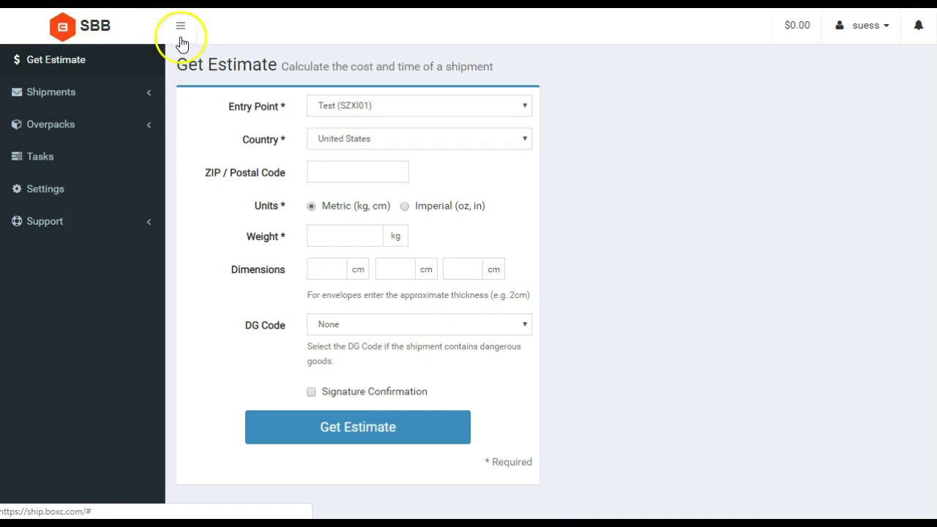
Pick 'Ship Domestic - Newark, NJ, US (EWRD01)' as the estimate's entry point.
left_click(330, 109)
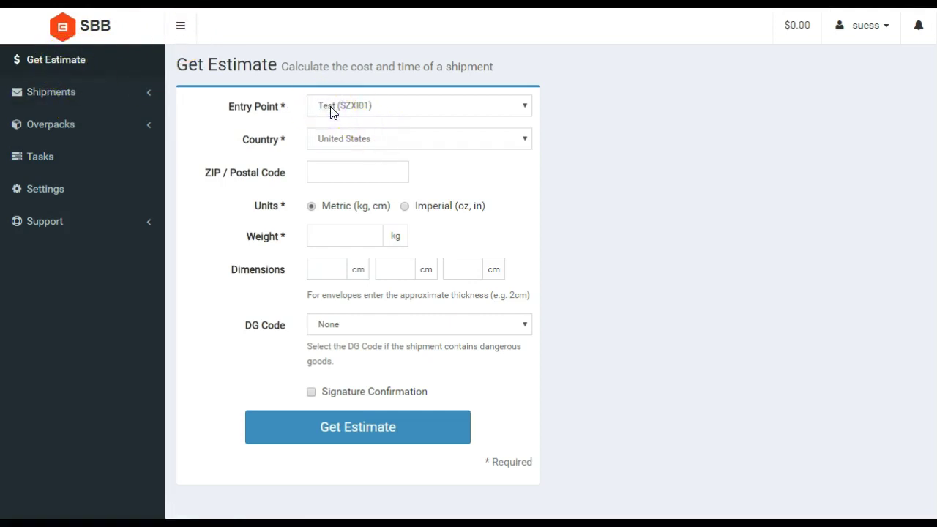
left_click(340, 109)
left_click(342, 109)
left_click(342, 108)
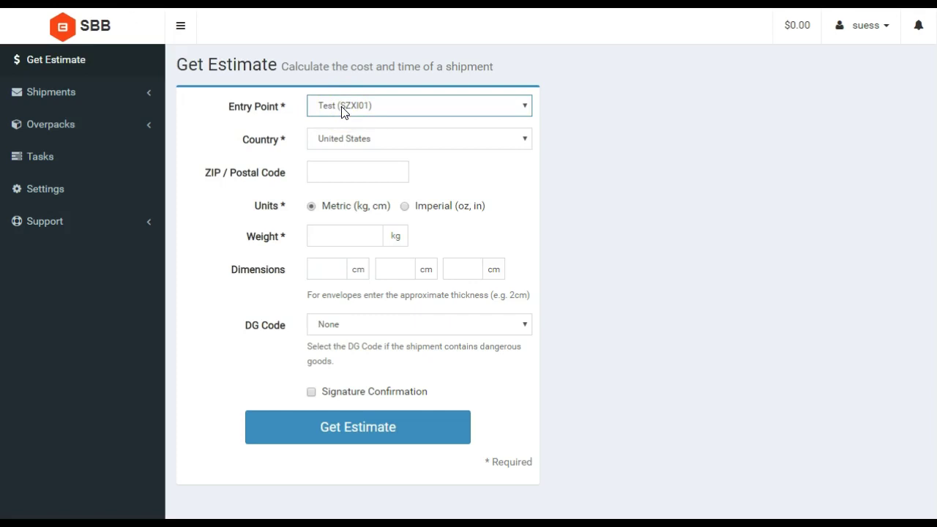
left_click(342, 109)
left_click(342, 108)
left_click(342, 108)
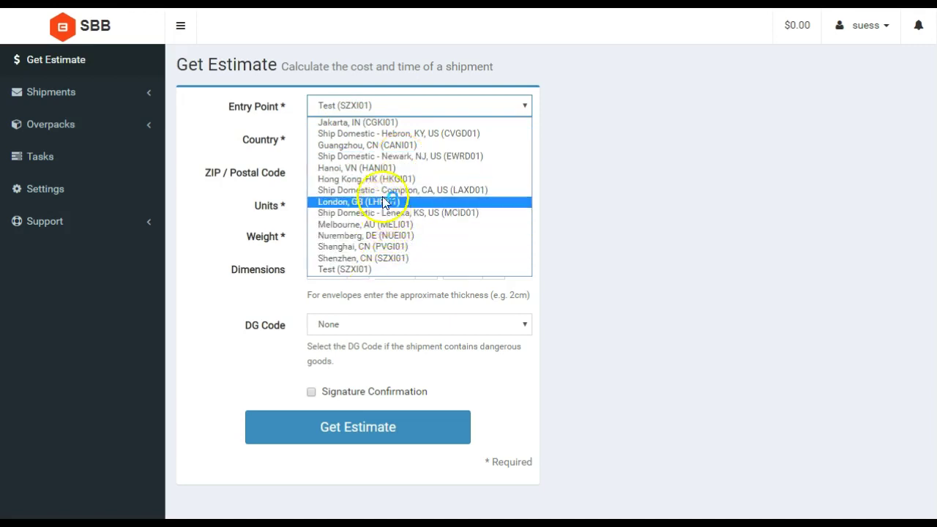
left_click(390, 157)
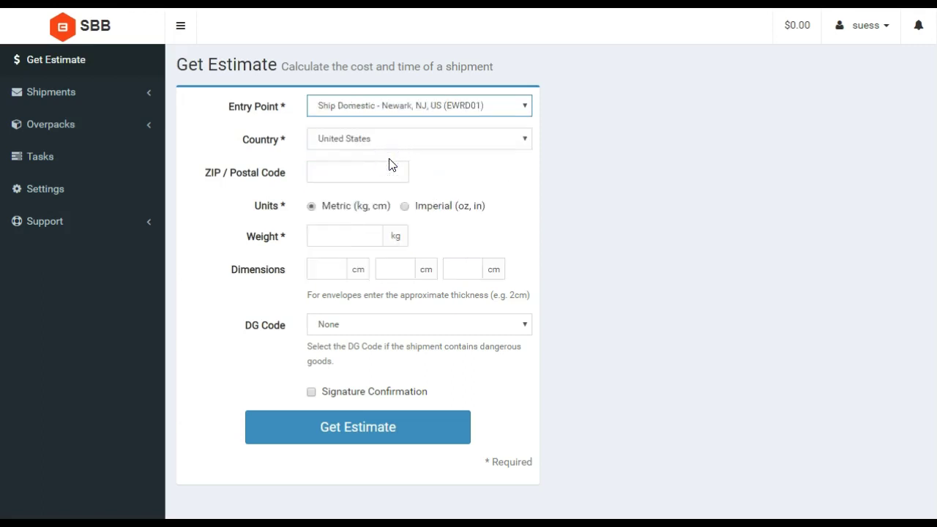
Toggle units to Imperial and back to Metric, then enter 1 as the first dimension.
left_click(310, 208)
left_click(405, 206)
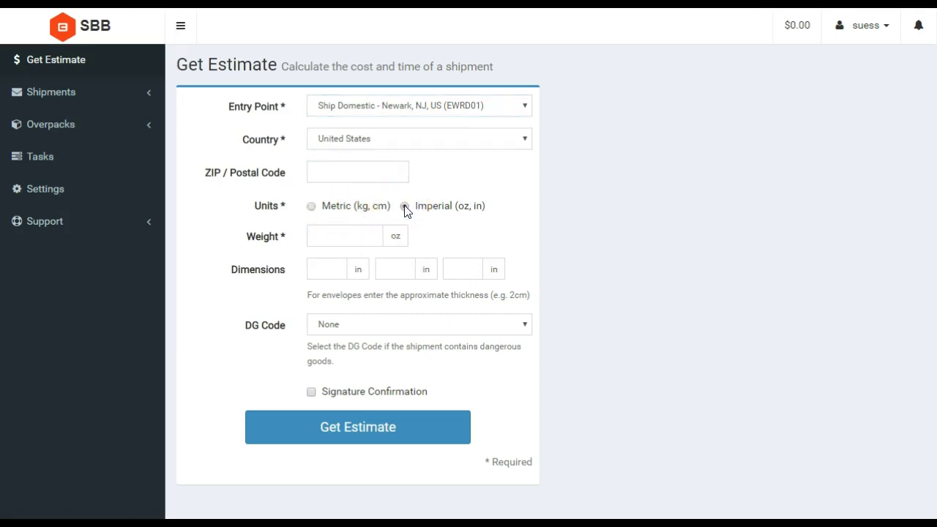
left_click(322, 243)
left_click(335, 236)
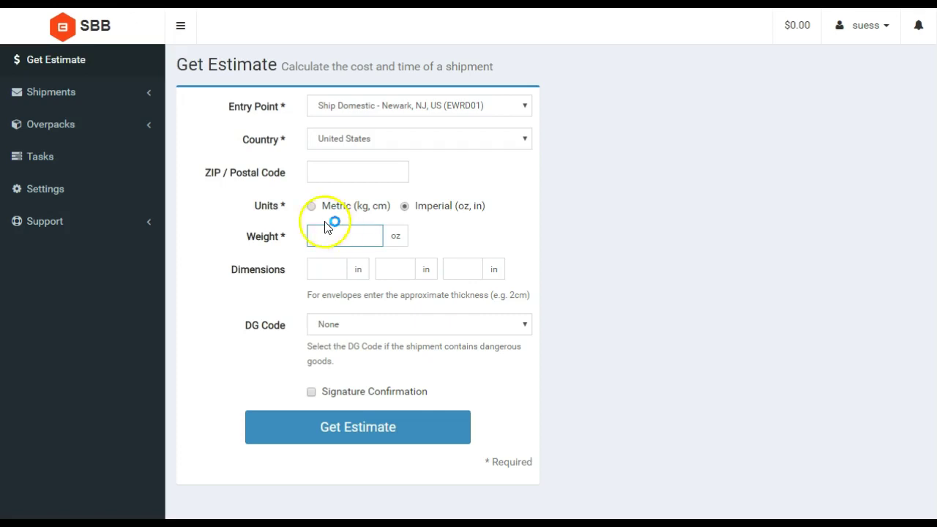
left_click(313, 211)
left_click(344, 241)
left_click(328, 268)
type("1")
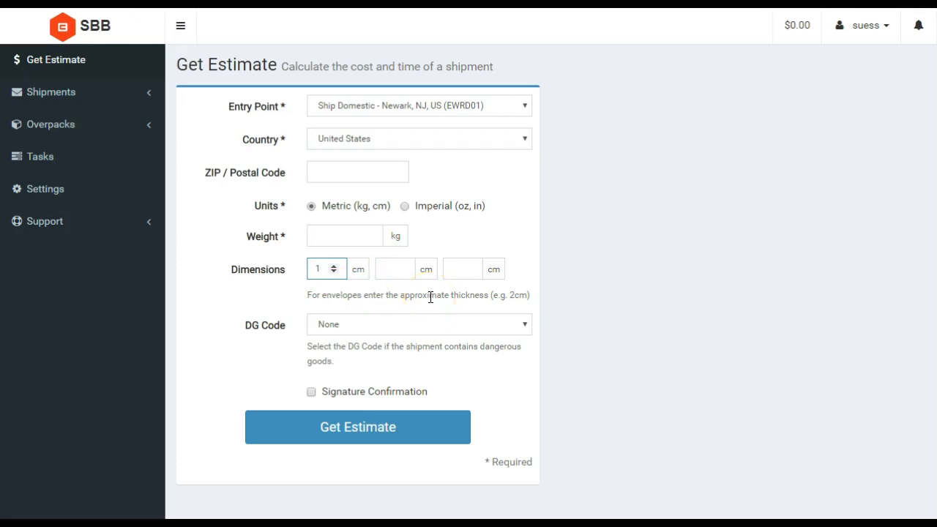
Leave the DG code at None and tick Signature Confirmation.
left_click(398, 332)
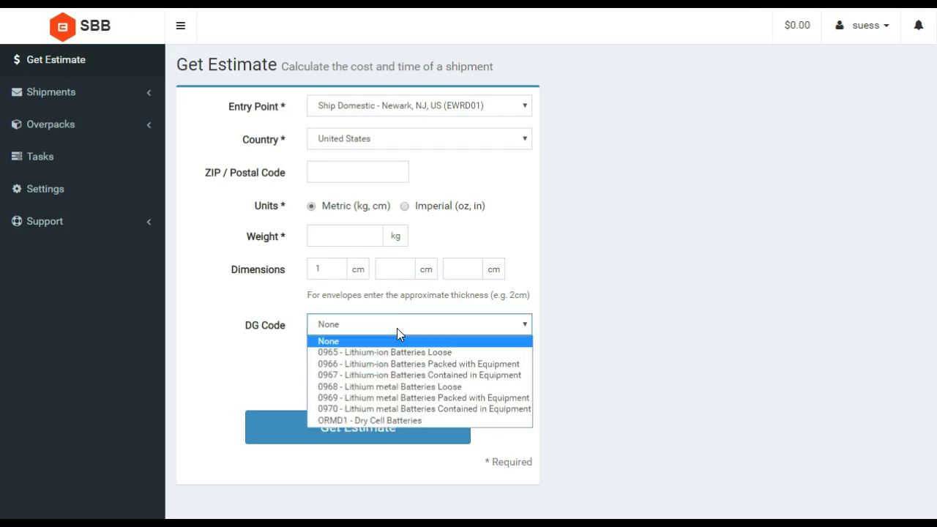
left_click(392, 398)
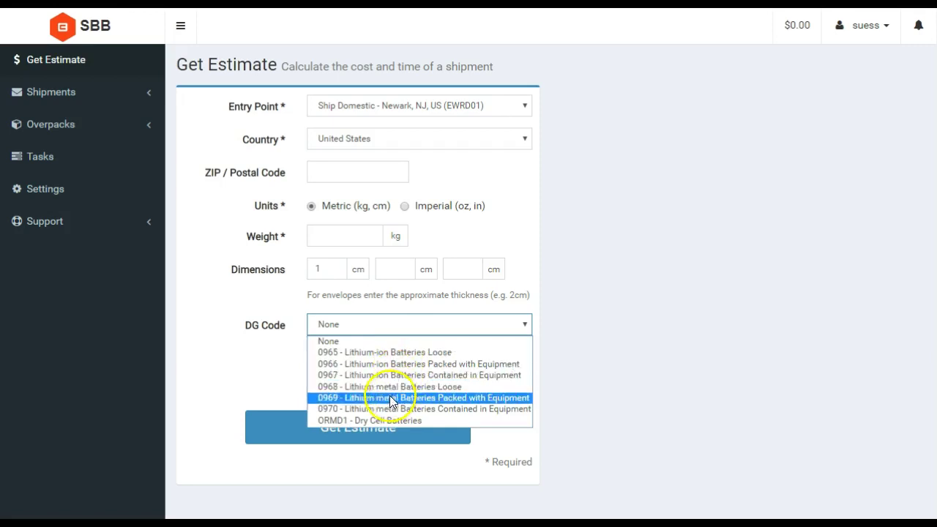
left_click(265, 359)
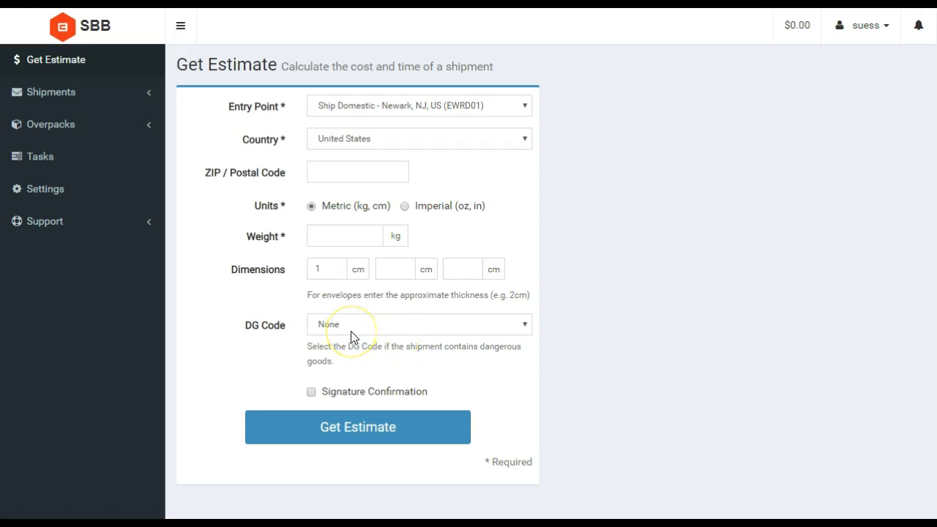
left_click(312, 393)
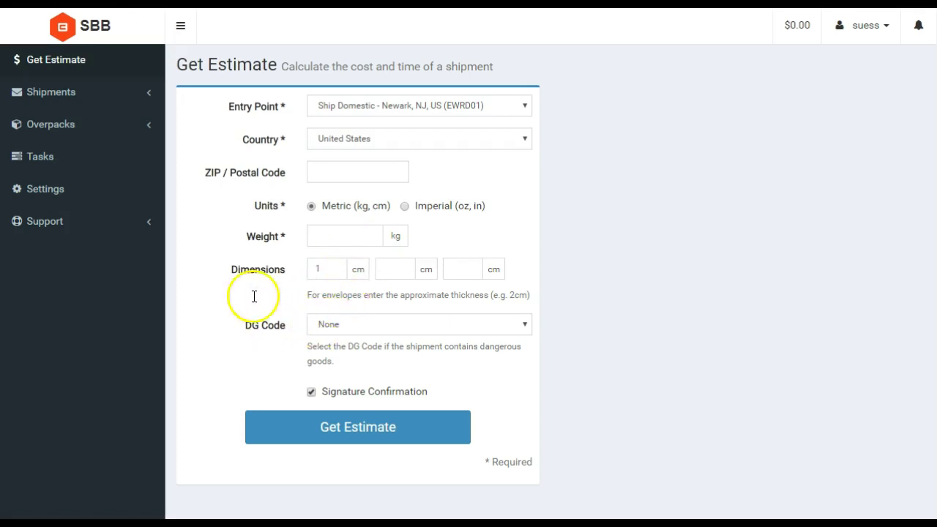
Expand the Shipments section in the sidebar to reveal its pages.
left_click(70, 95)
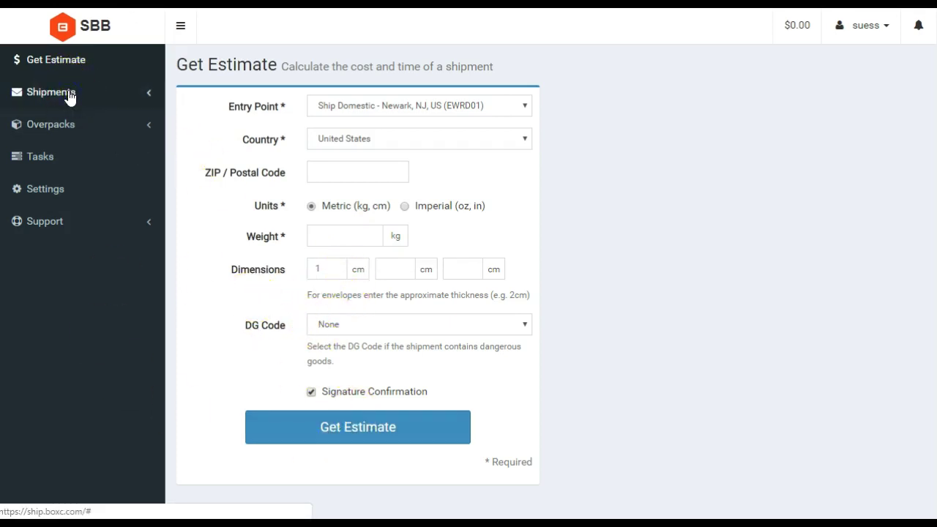
left_click(133, 100)
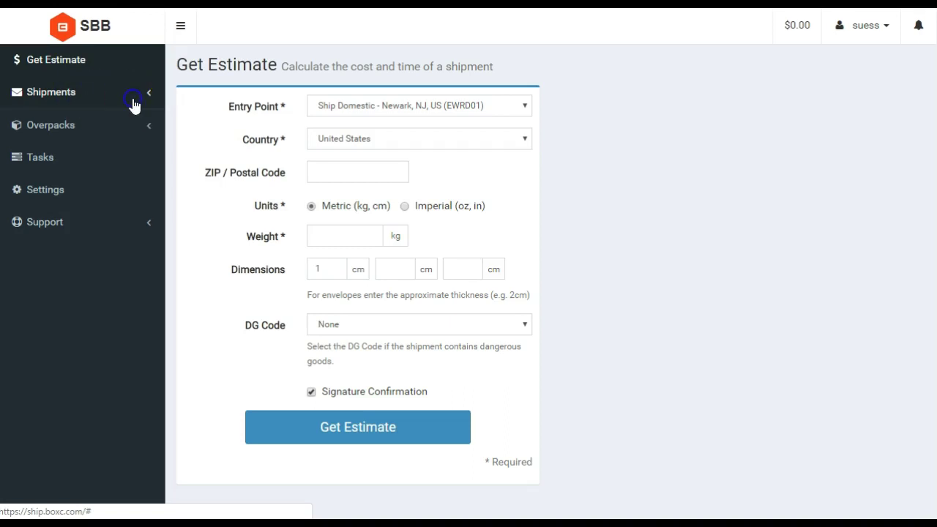
left_click(121, 103)
left_click(64, 96)
left_click(58, 96)
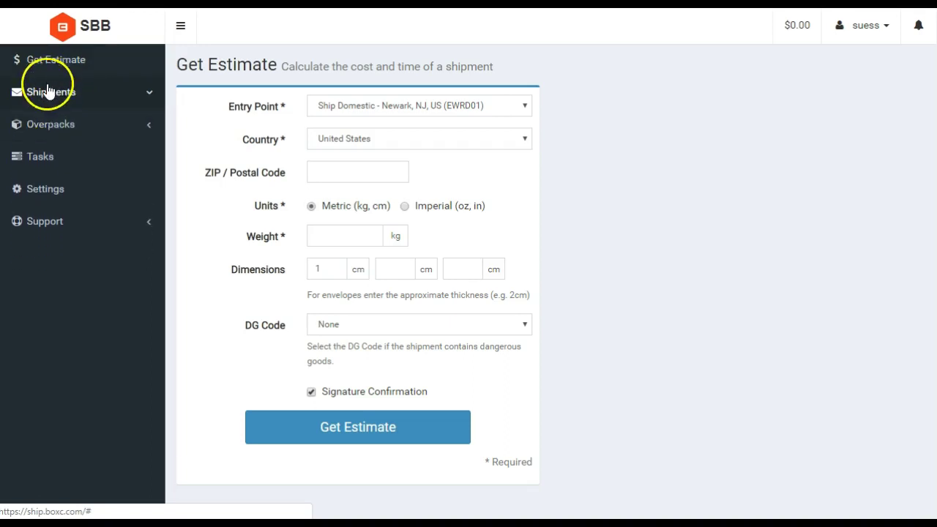
left_click(48, 95)
On Create Shipment, enter company 'LIV8 digital' and the recipient's name.
left_click(55, 141)
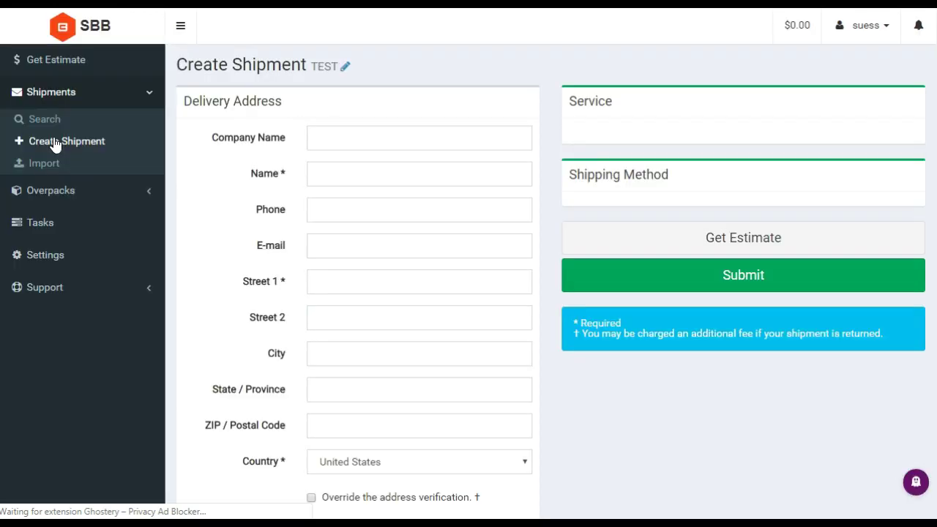
left_click(328, 143)
left_click(338, 139)
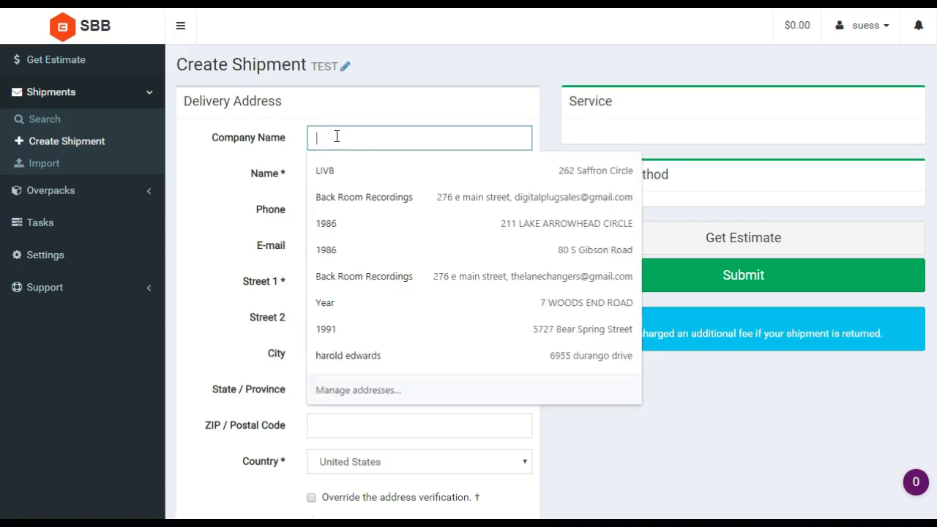
type("LIV")
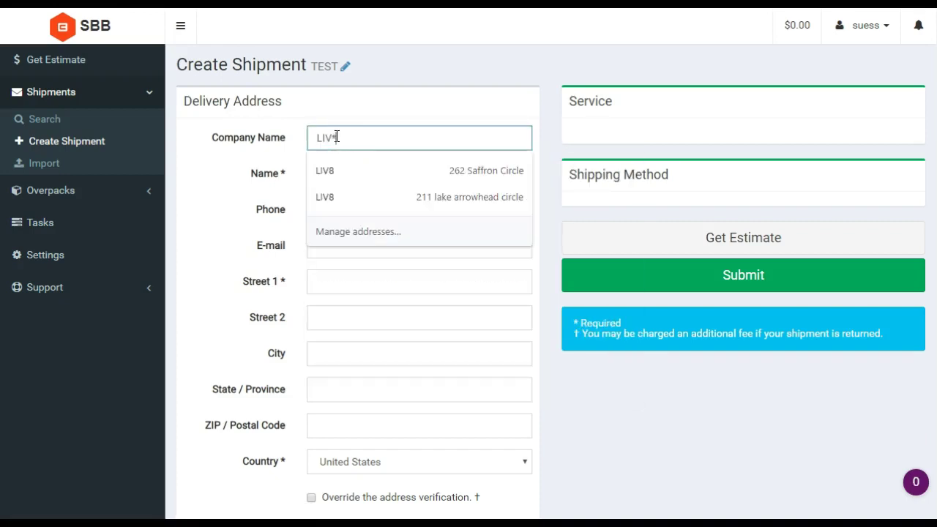
type("8 digi")
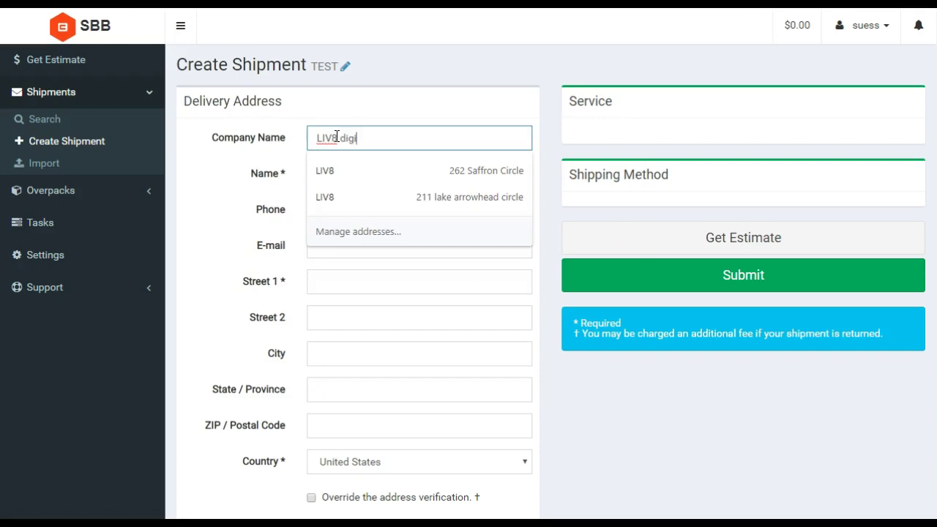
type("ta")
type("l")
key("Tab")
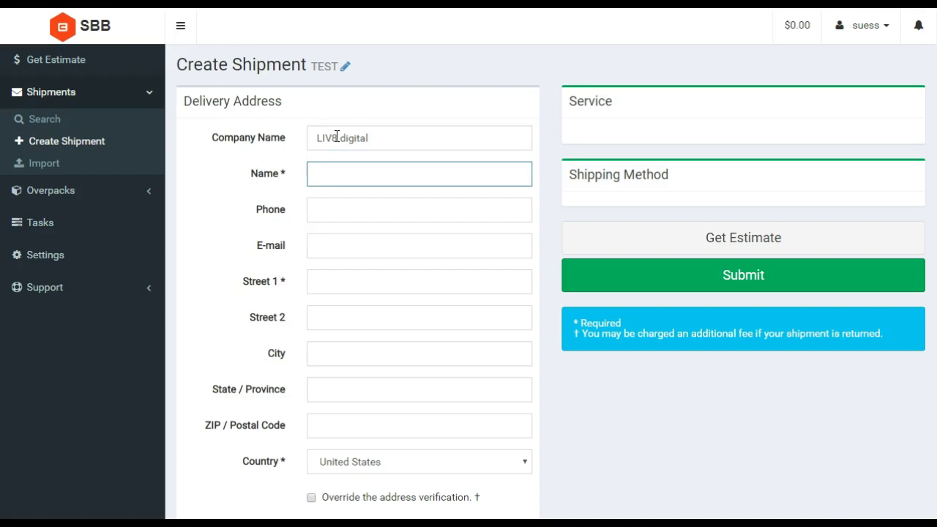
type("Suess")
key("Tab")
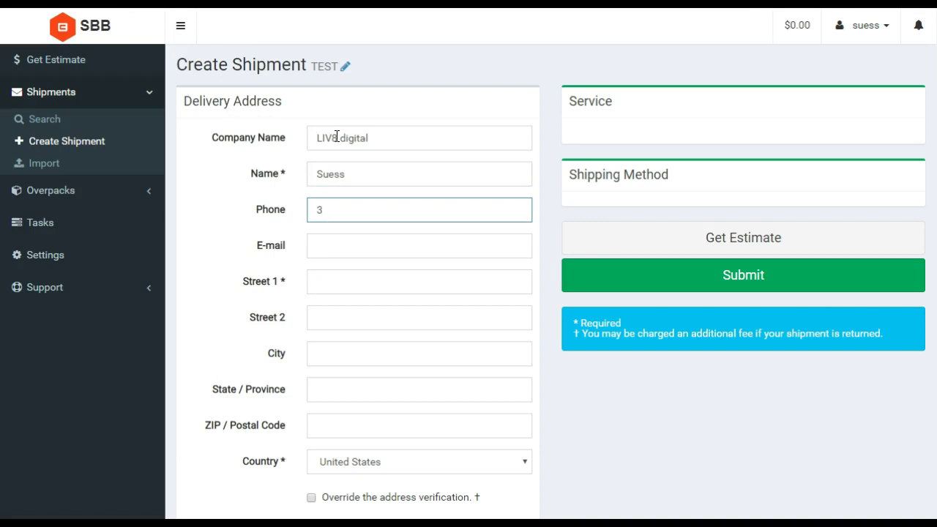
Enter the recipient's phone and e-mail, then fill the street address from a saved suggestion.
key("Tab")
key("Tab")
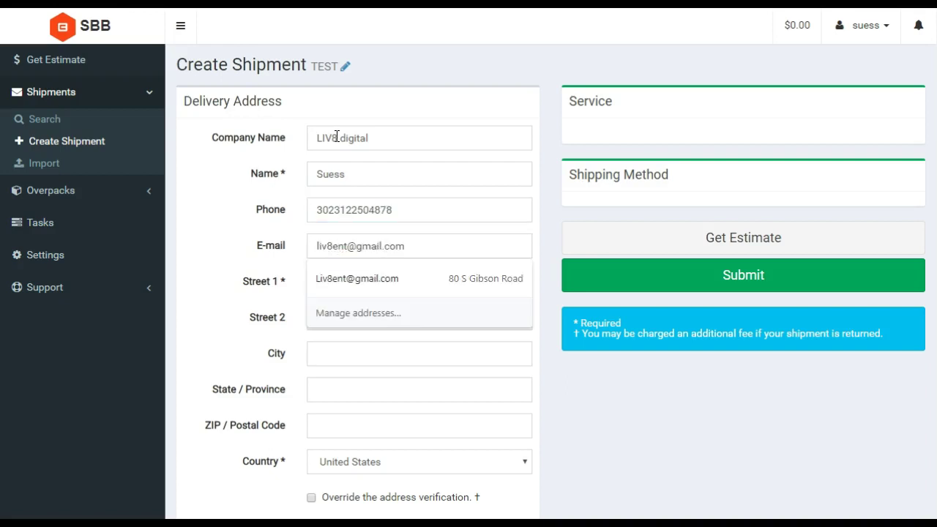
key("Escape")
type("273")
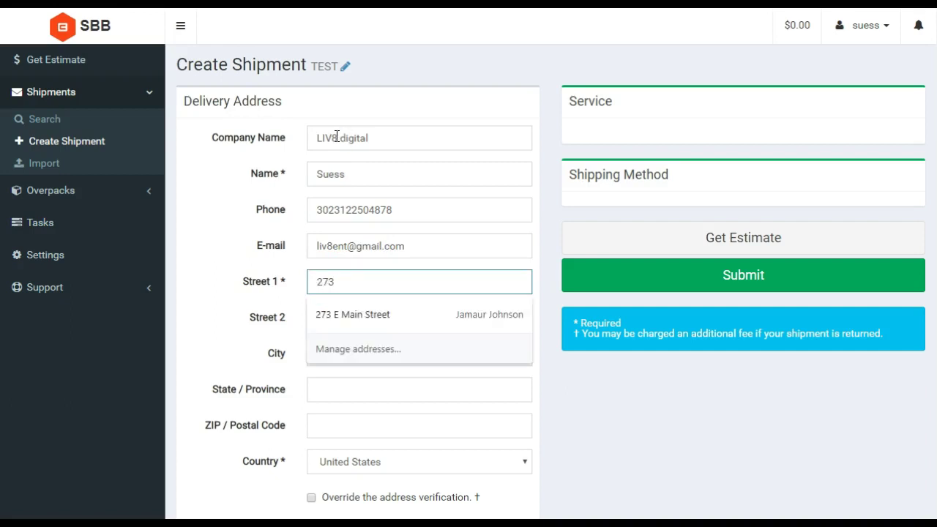
left_click(335, 314)
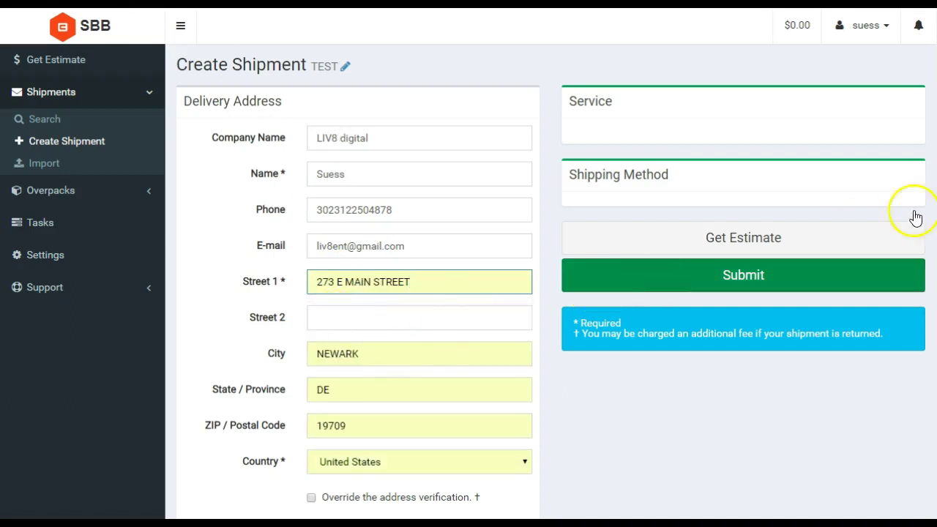
Tick Signature Confirmation, leaving Override the address verification unticked.
scroll(469, 263, "down", 3)
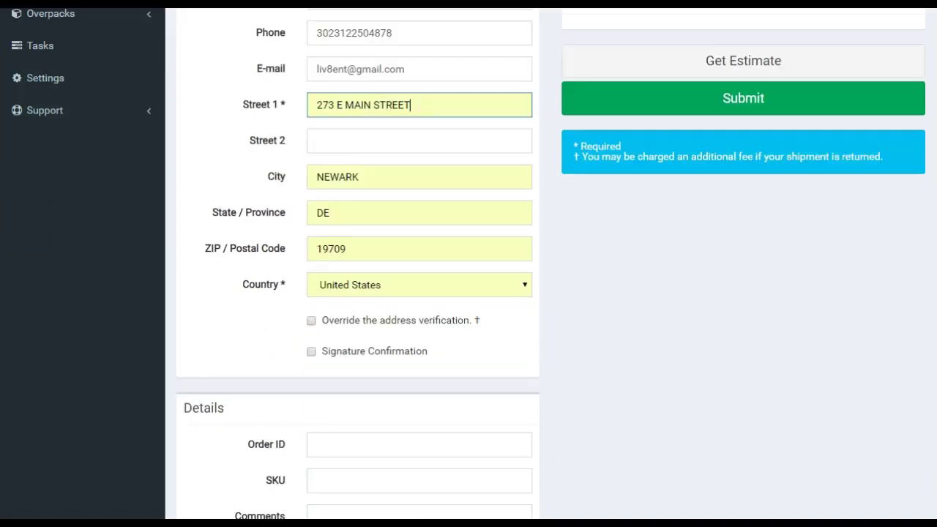
left_click(476, 327)
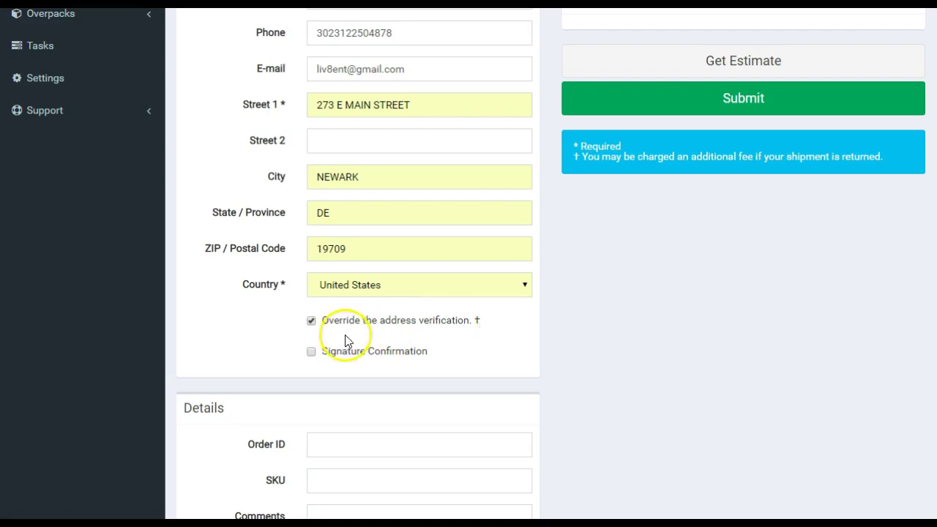
left_click(310, 352)
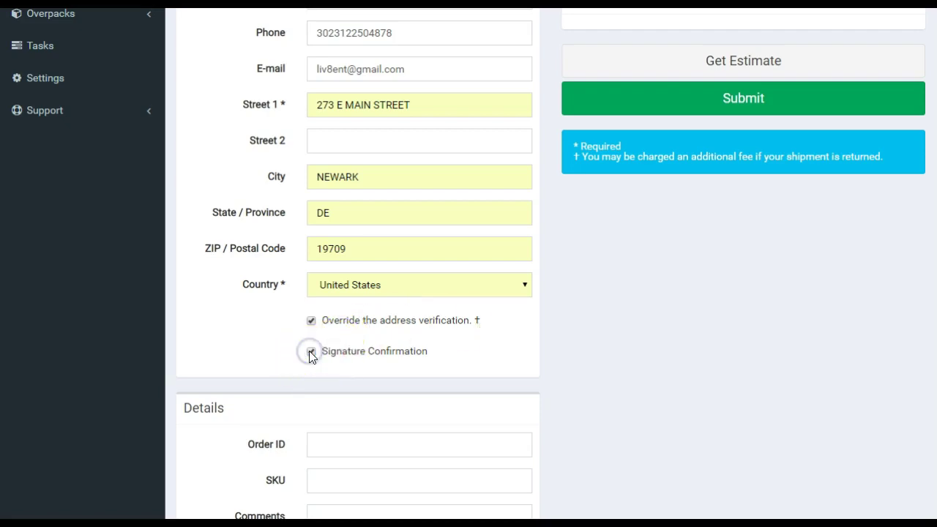
left_click(314, 326)
left_click(914, 156)
In Details, step through the Order ID, SKU and Comments fields.
scroll(914, 157, "down", 3)
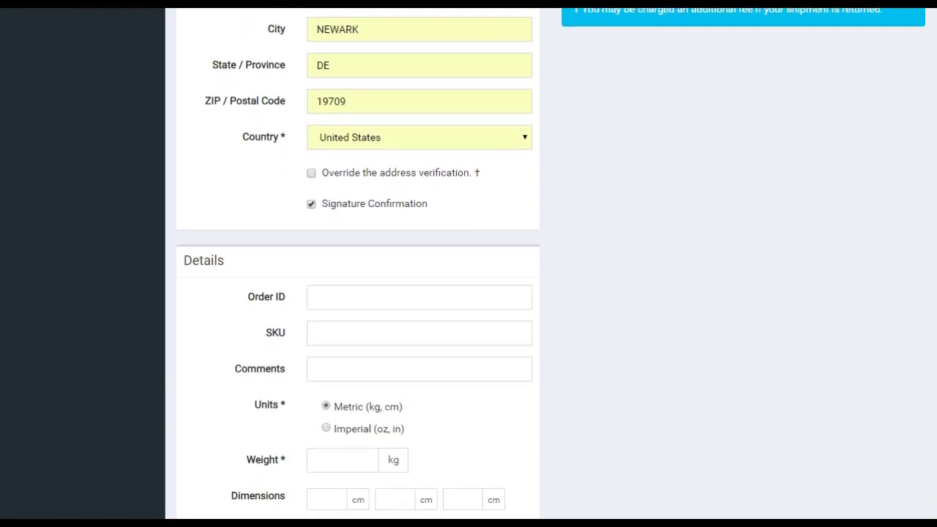
scroll(452, 211, "down", 1)
left_click(452, 210)
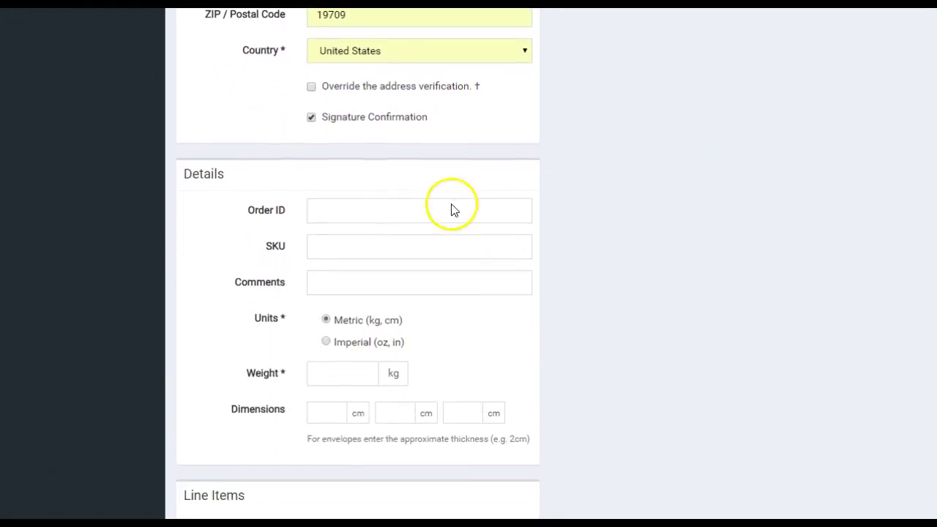
left_click(356, 211)
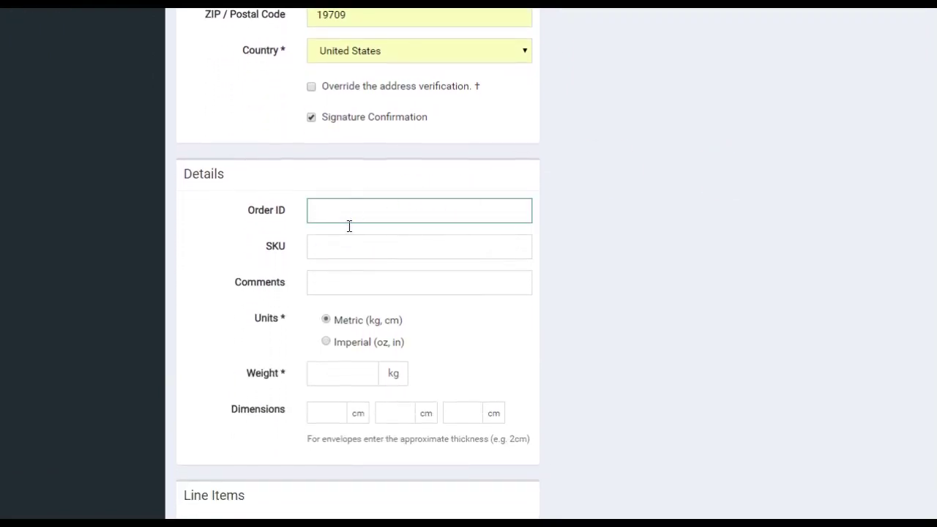
left_click(333, 279)
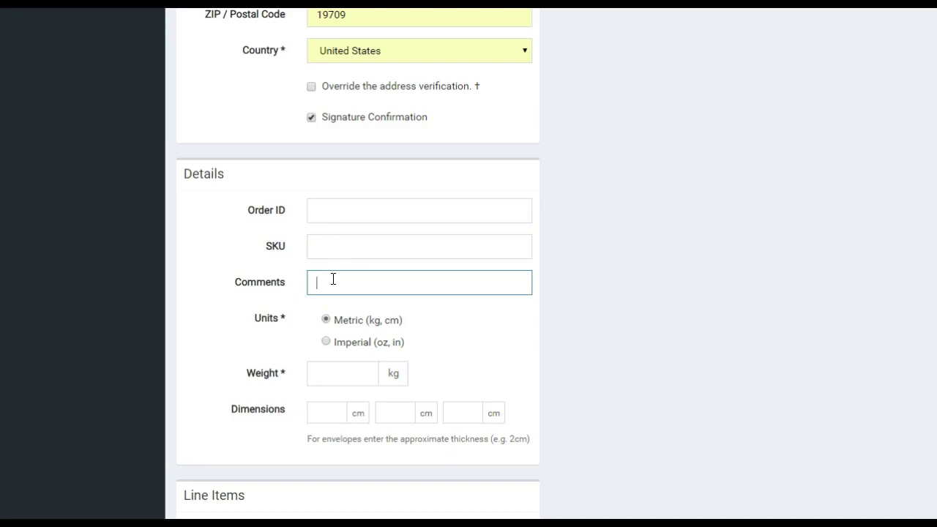
left_click(323, 240)
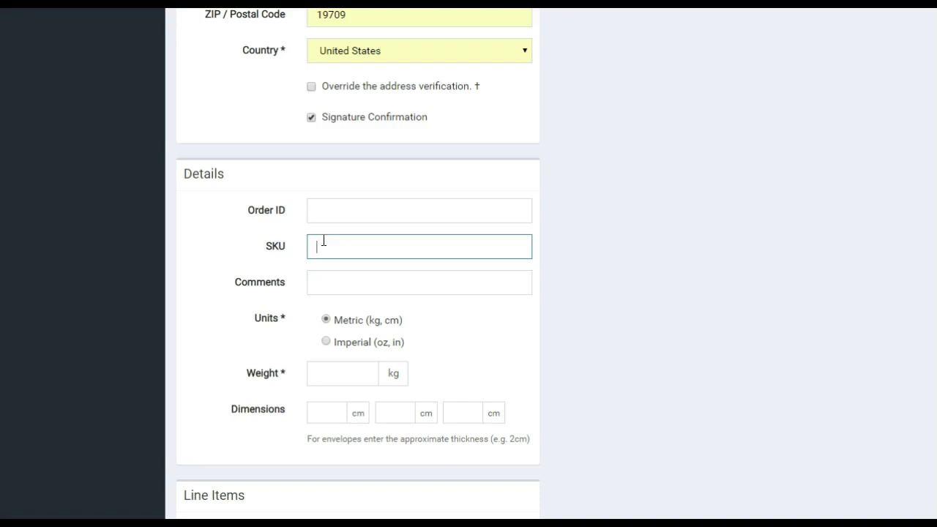
left_click(330, 215)
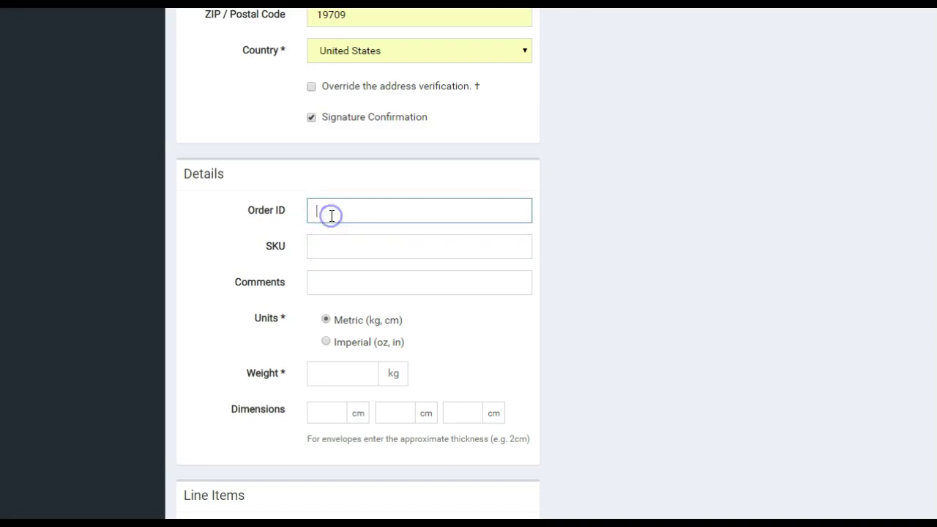
left_click(328, 278)
left_click(327, 322)
Select Imperial (oz, in) units for the shipment.
left_click(327, 342)
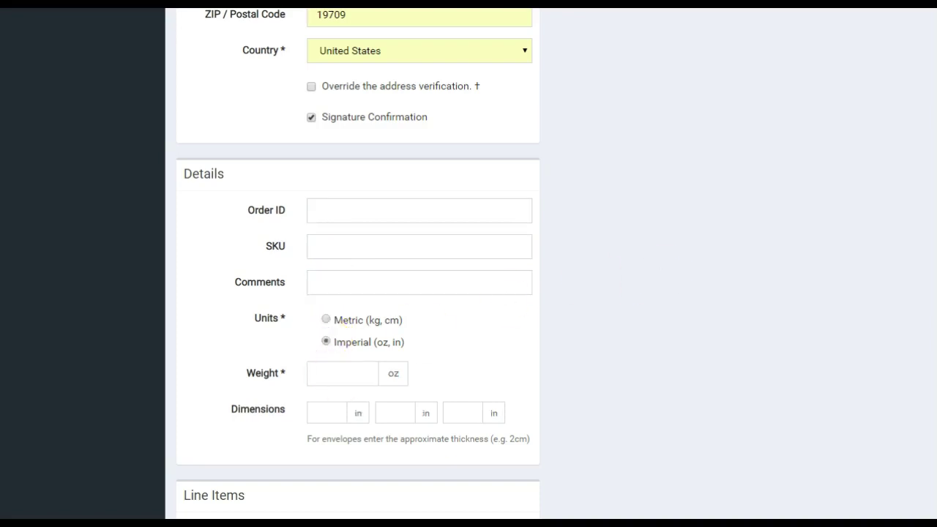
scroll(358, 264, "down", 2)
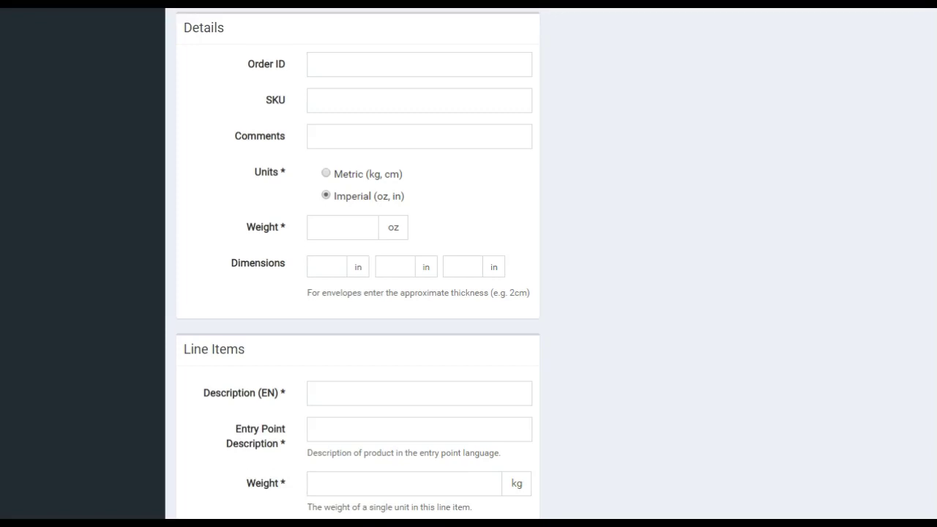
scroll(358, 263, "down", 2)
scroll(358, 264, "down", 2)
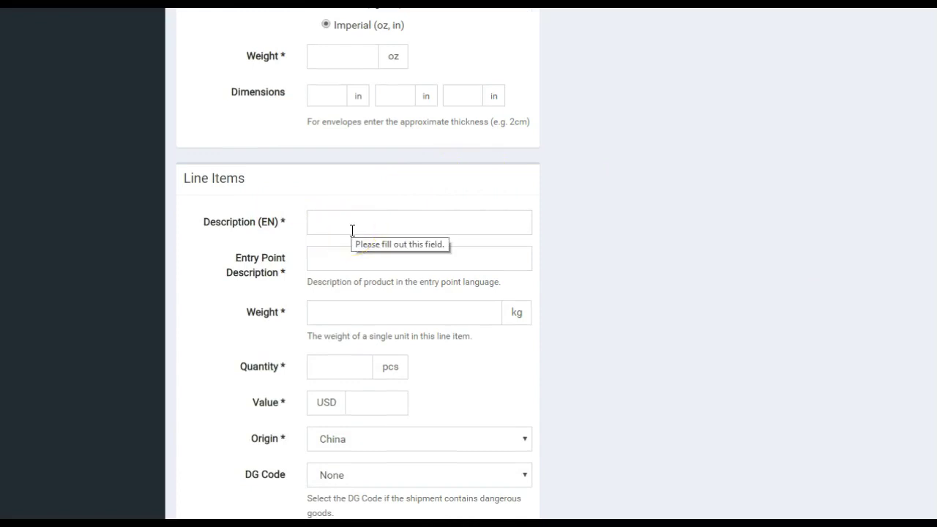
Enter 'black mud mask' in both line item description fields.
left_click(339, 263)
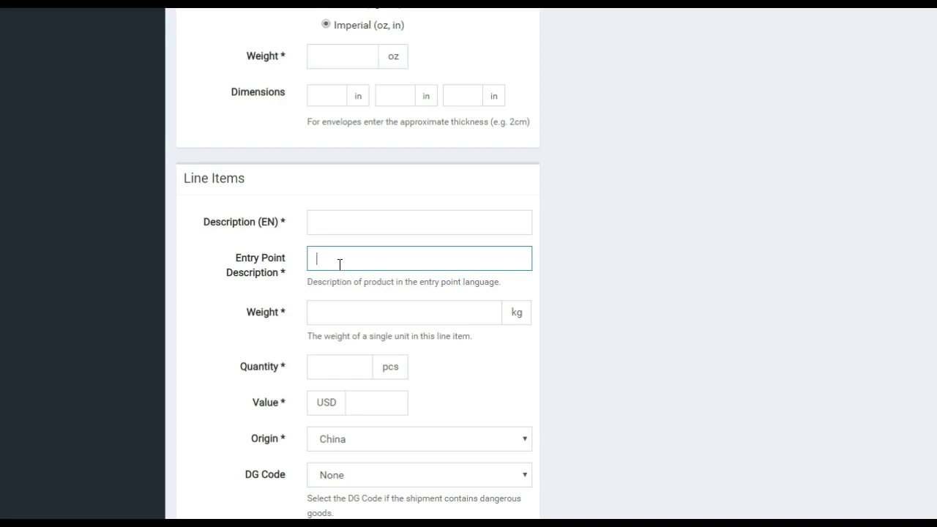
left_click(327, 222)
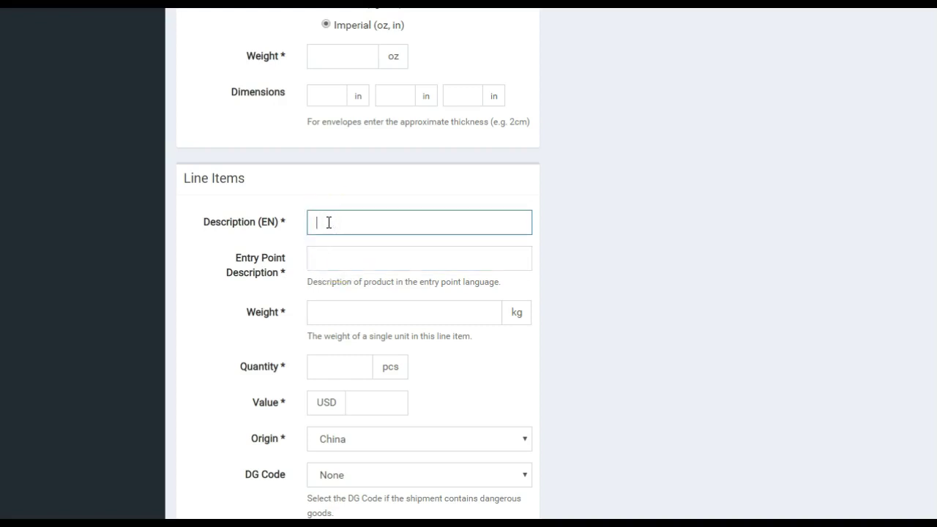
type("black mud mask")
key("Tab")
type("m")
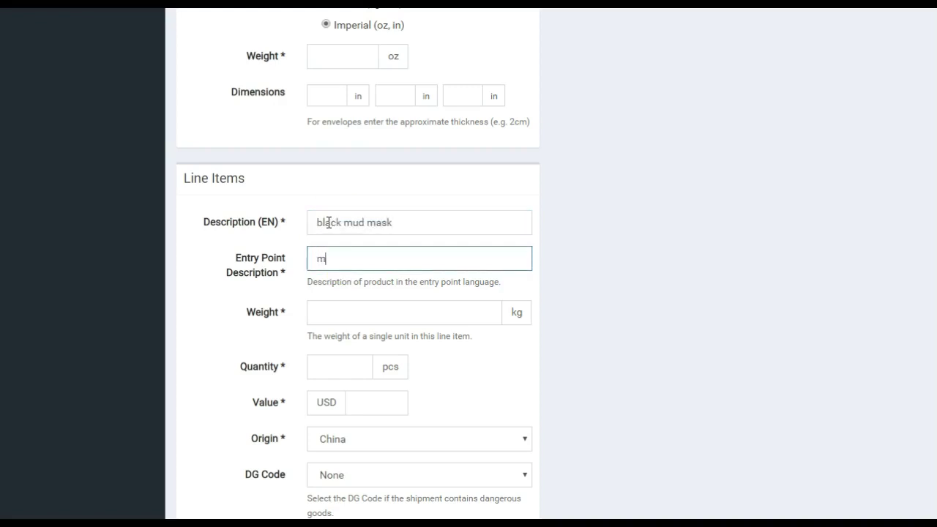
key("BackSpace")
type("black mud mask")
Set the line item's weight to 23, value to 5 and origin to China.
left_click(346, 306)
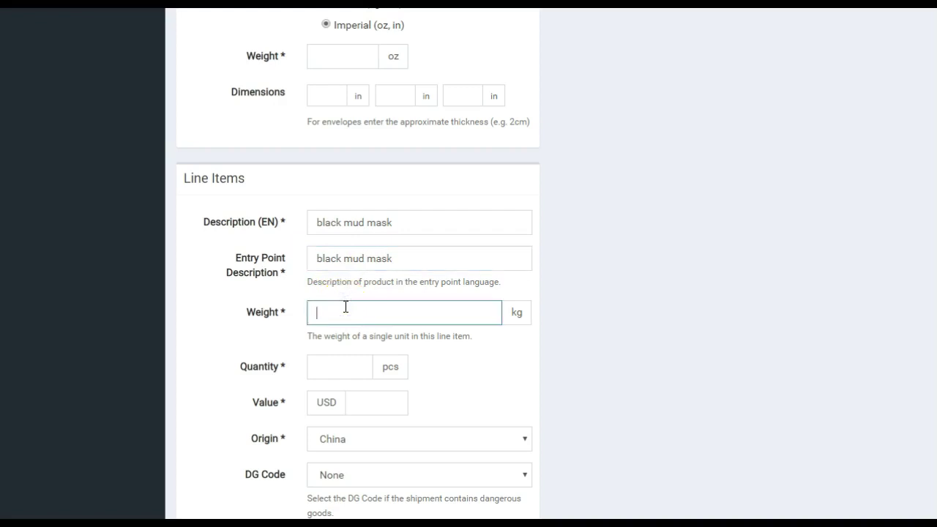
type("23")
scroll(358, 263, "down", 2)
left_click(389, 314)
type("5")
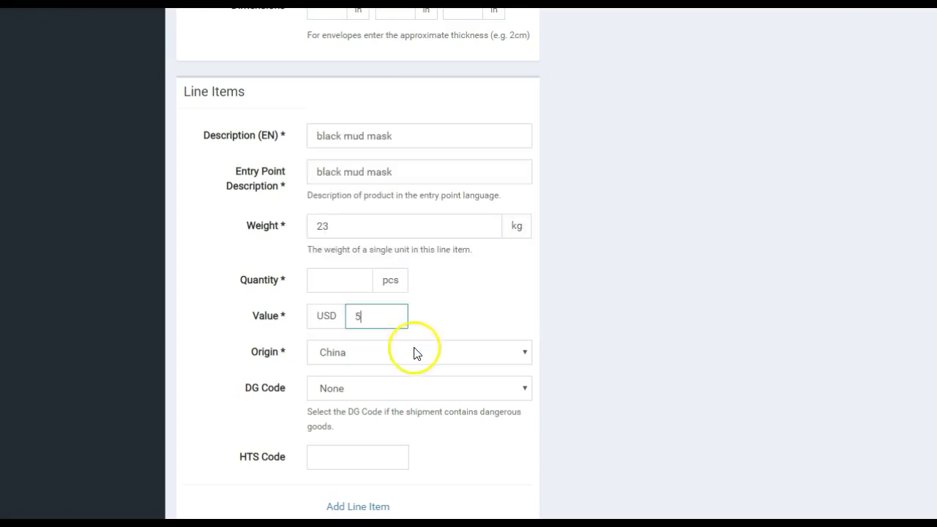
left_click(519, 356)
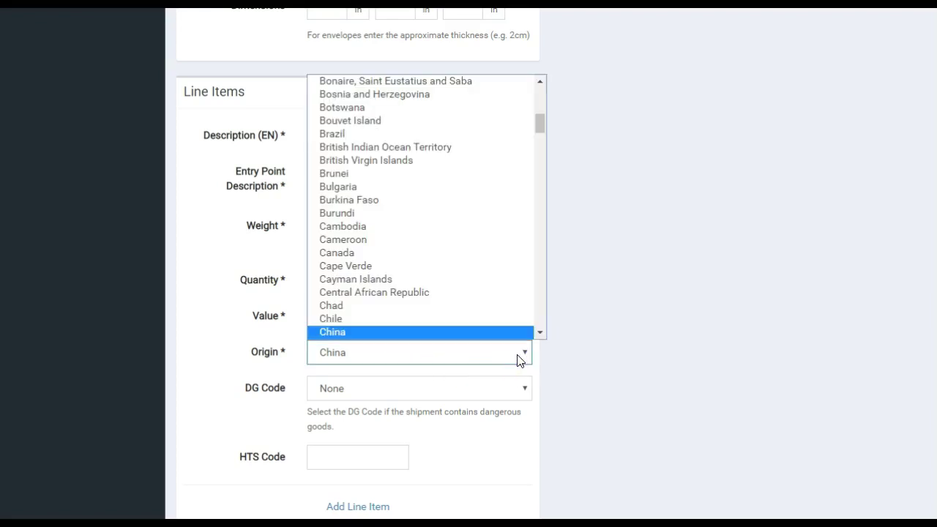
left_click(482, 334)
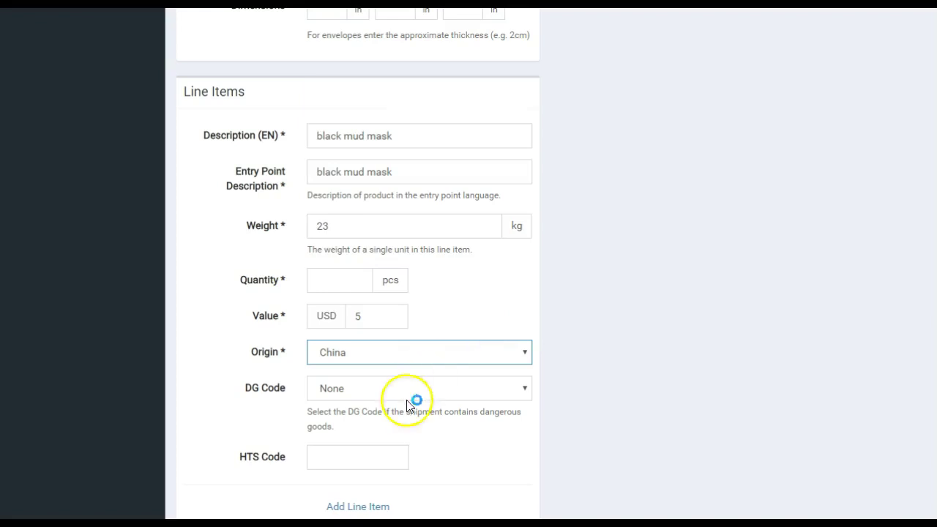
scroll(358, 293, "down", 1)
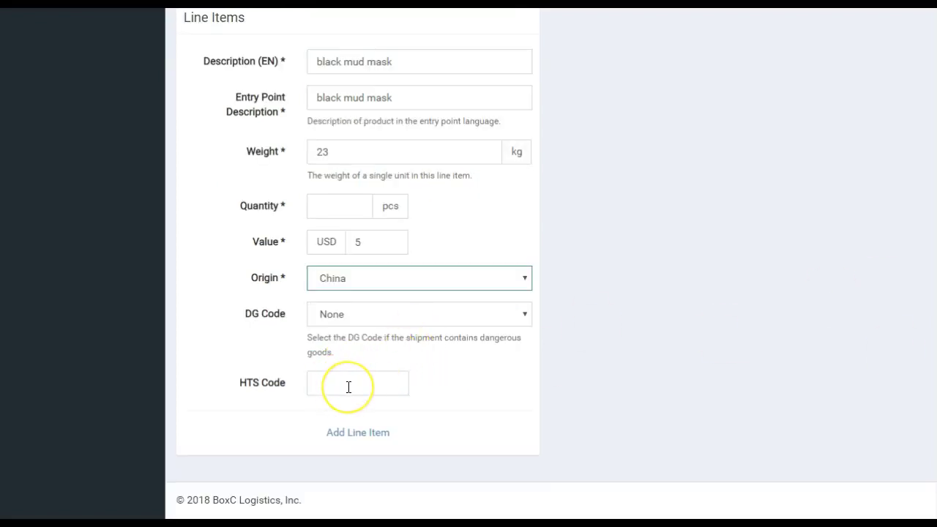
Add a second empty line item and return to the top of the form.
left_click(350, 435)
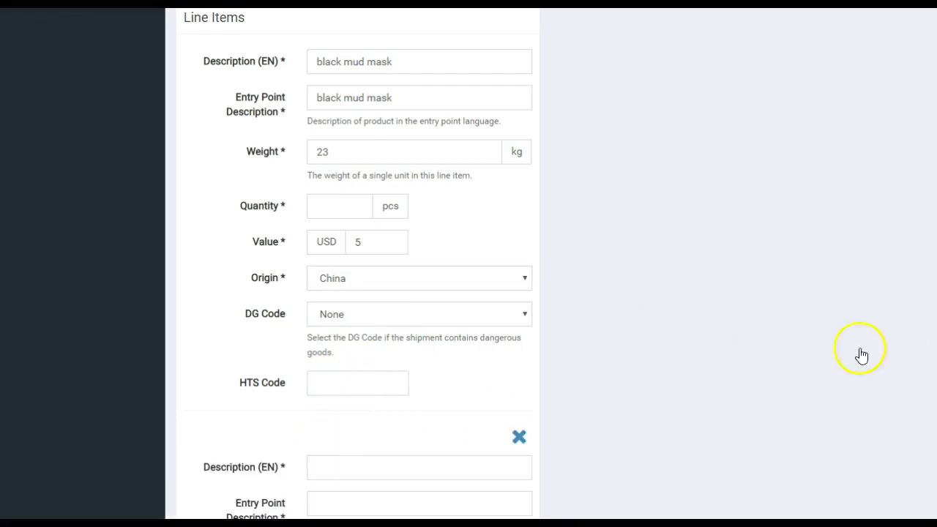
scroll(359, 263, "down", 5)
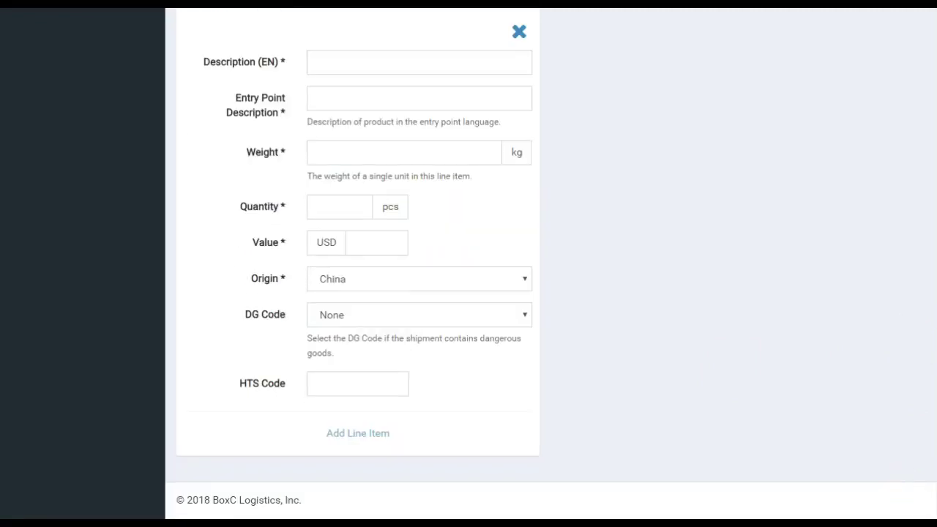
scroll(358, 264, "up", 10)
scroll(359, 263, "up", 5)
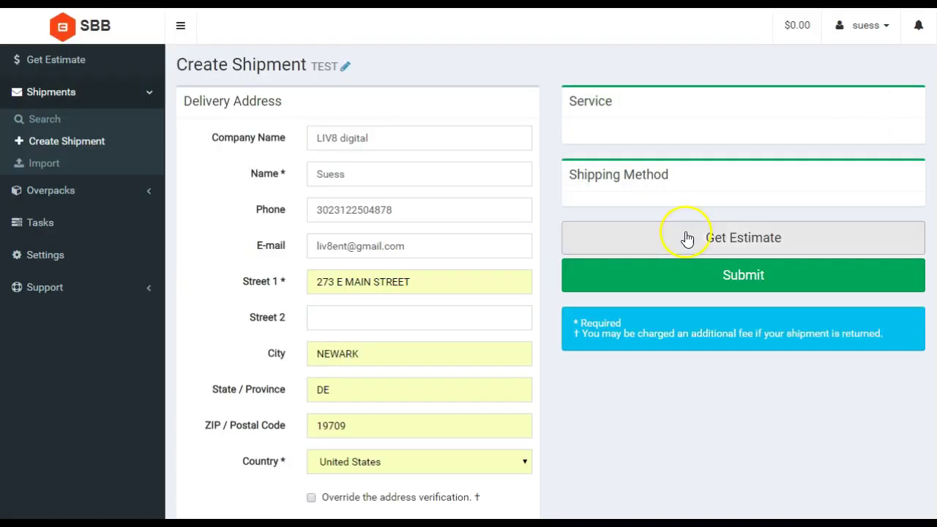
Request a shipping estimate, then go to the Shipments Import page.
left_click(748, 243)
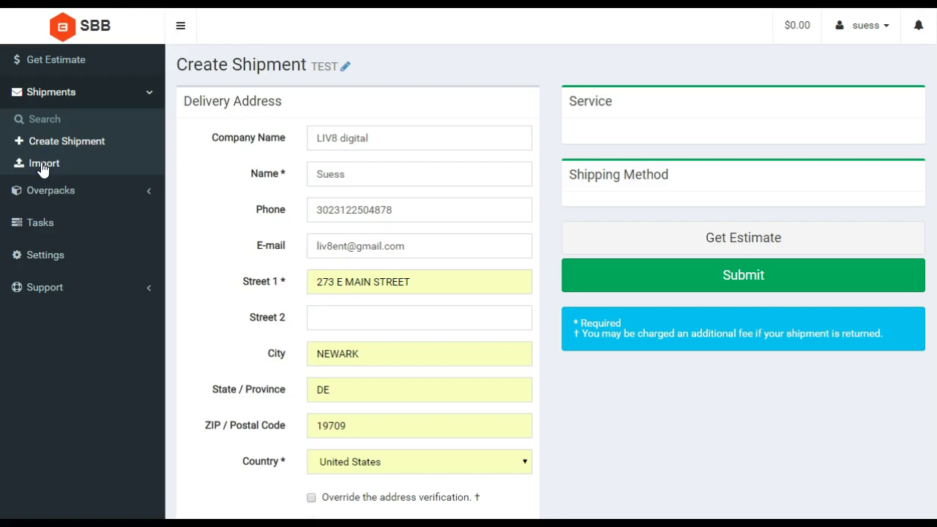
left_click(43, 166)
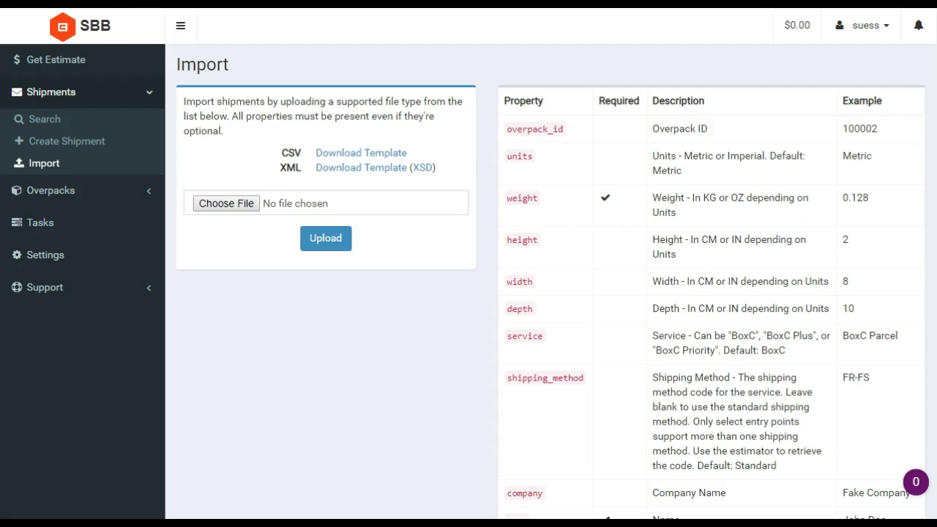
Scroll through the Import page's Property/Required/Description/Example table to the bottom and back up.
scroll(469, 263, "down", 3)
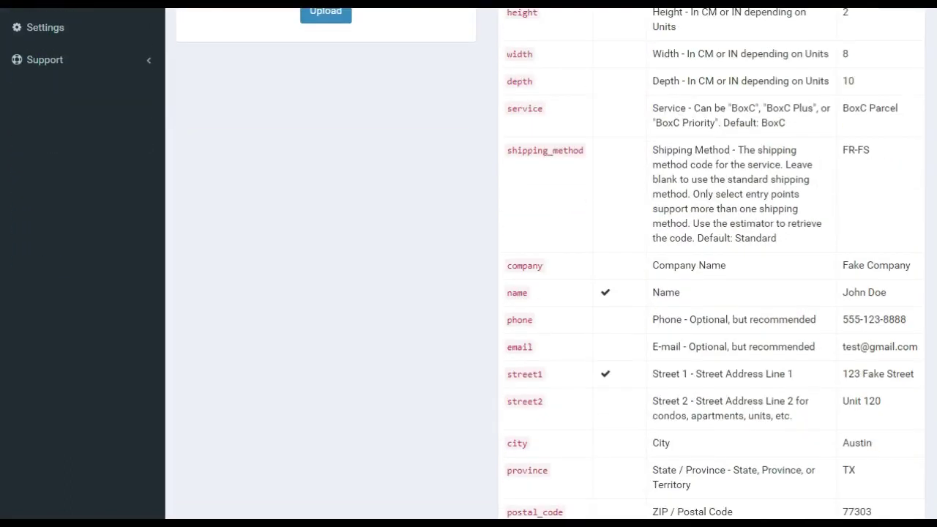
scroll(468, 264, "down", 3)
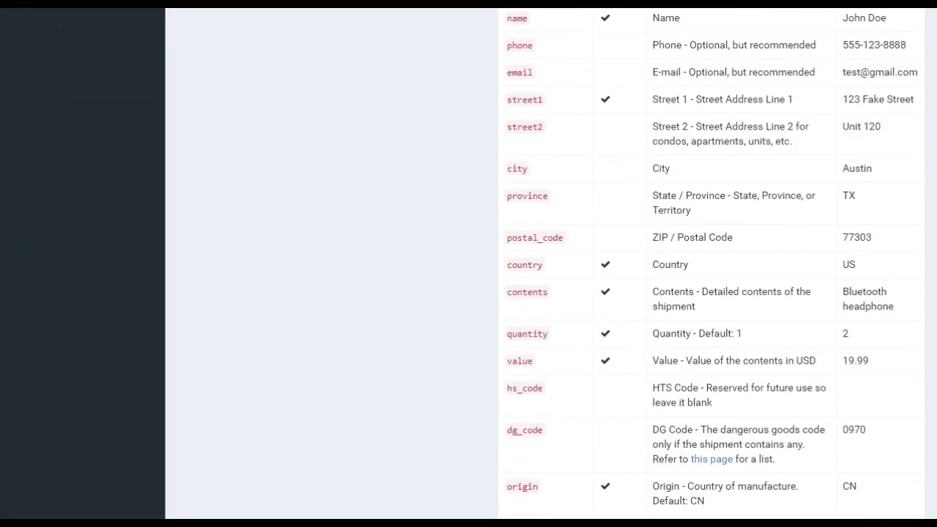
scroll(468, 264, "down", 3)
scroll(469, 264, "up", 10)
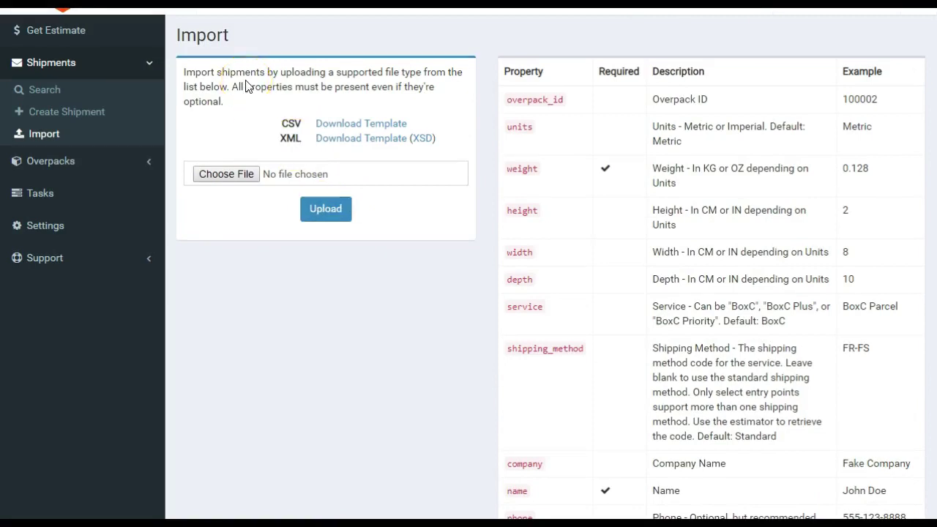
Expand Overpacks, start a new overpack, and review the list of overpack services.
left_click(46, 161)
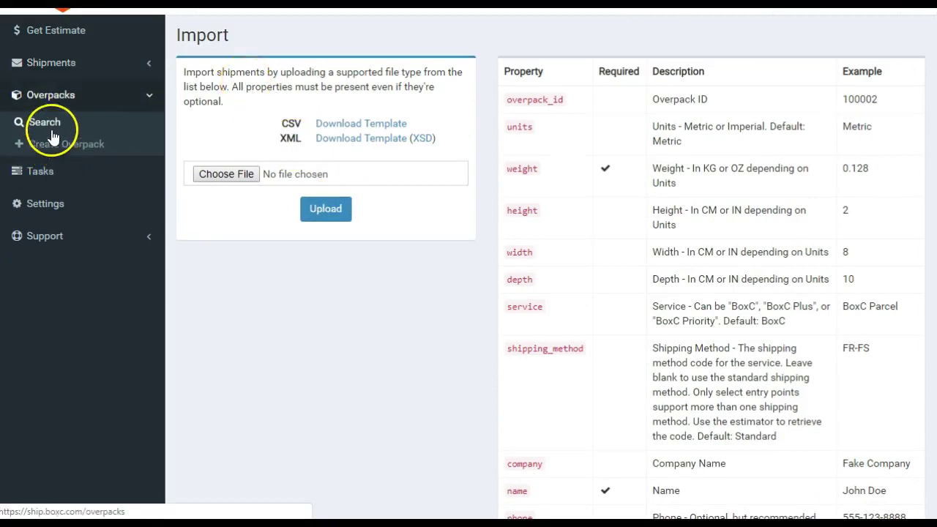
left_click(62, 144)
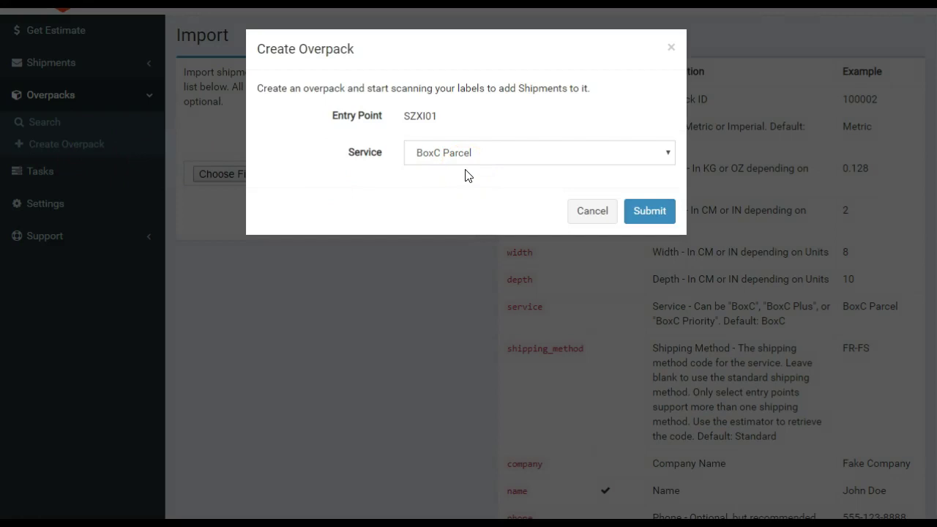
left_click(489, 161)
left_click(486, 156)
left_click(486, 156)
left_click(486, 157)
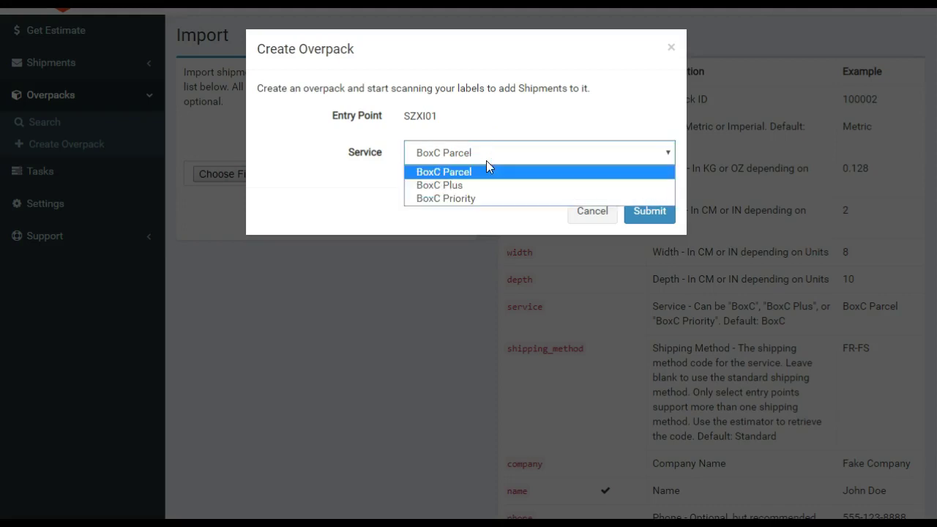
Submit a BoxC Parcel overpack for entry point SZXI01, then go to the Tasks page.
left_click(464, 189)
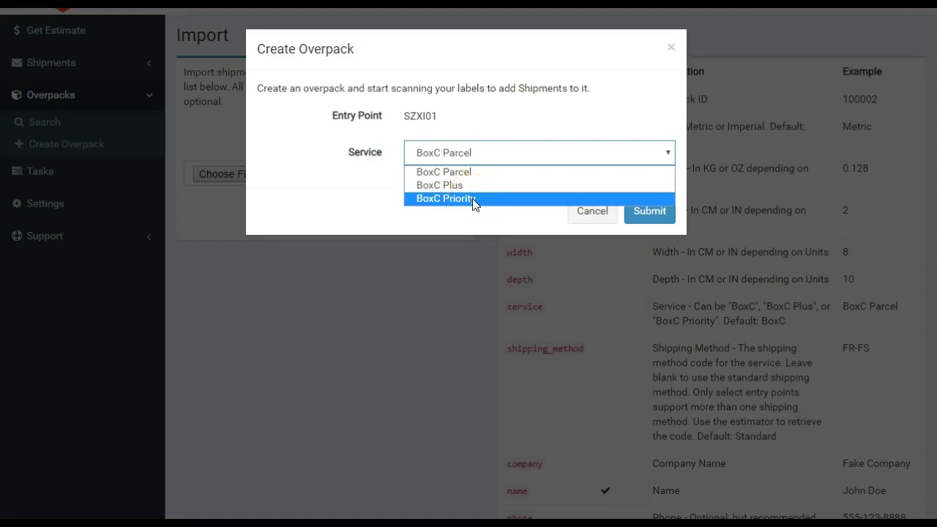
left_click(431, 177)
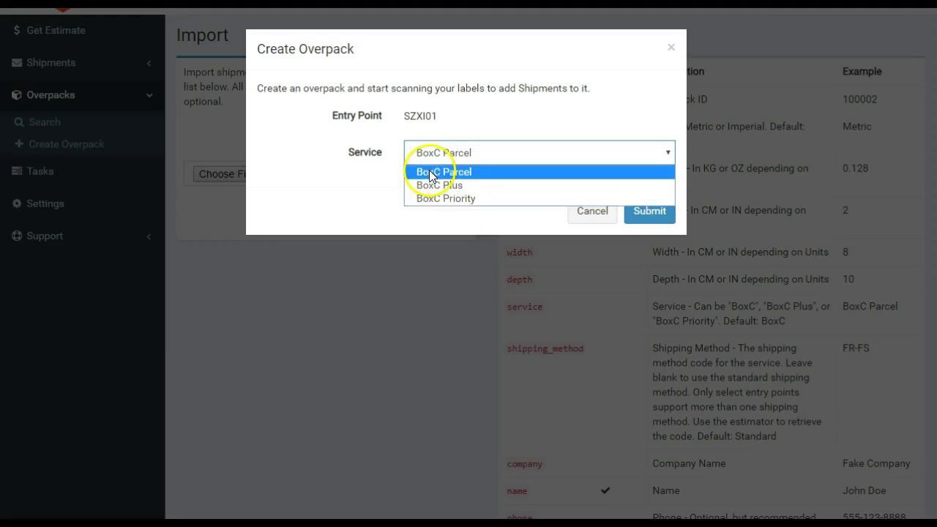
left_click(431, 172)
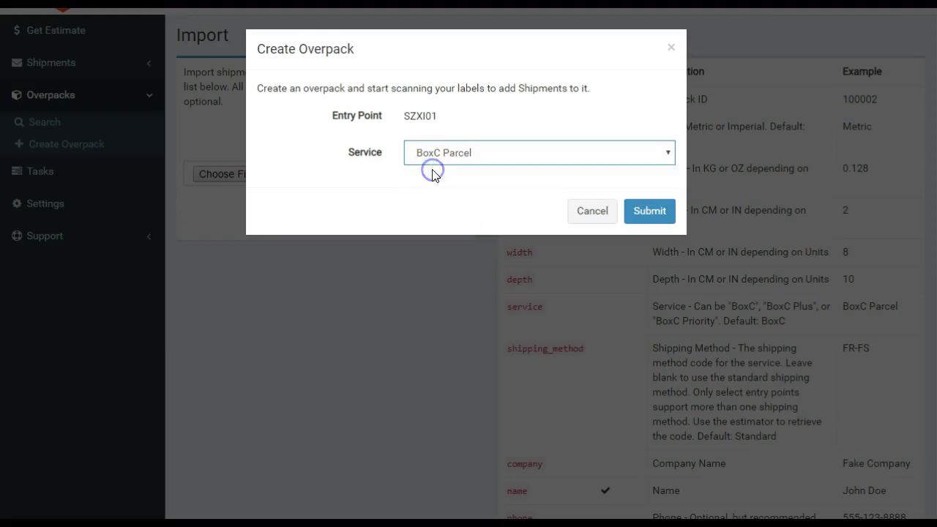
left_click(663, 210)
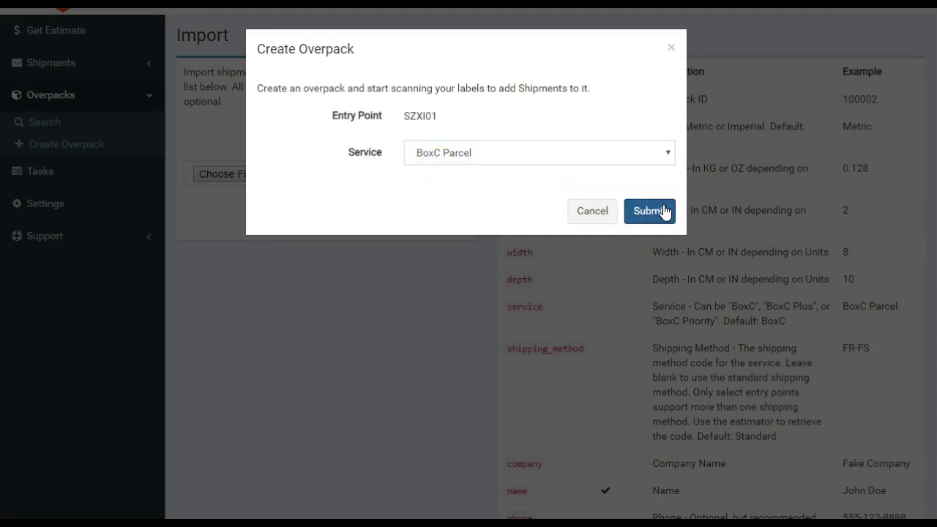
left_click(662, 211)
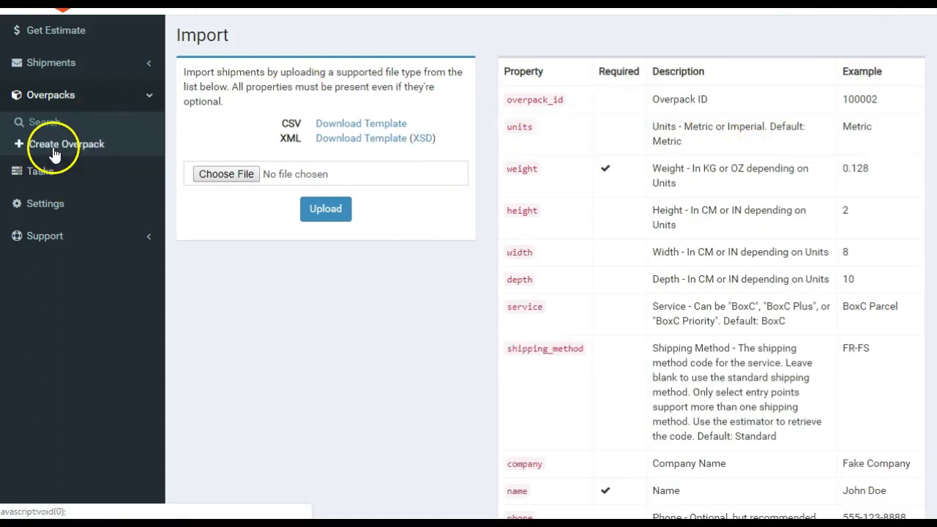
left_click(36, 171)
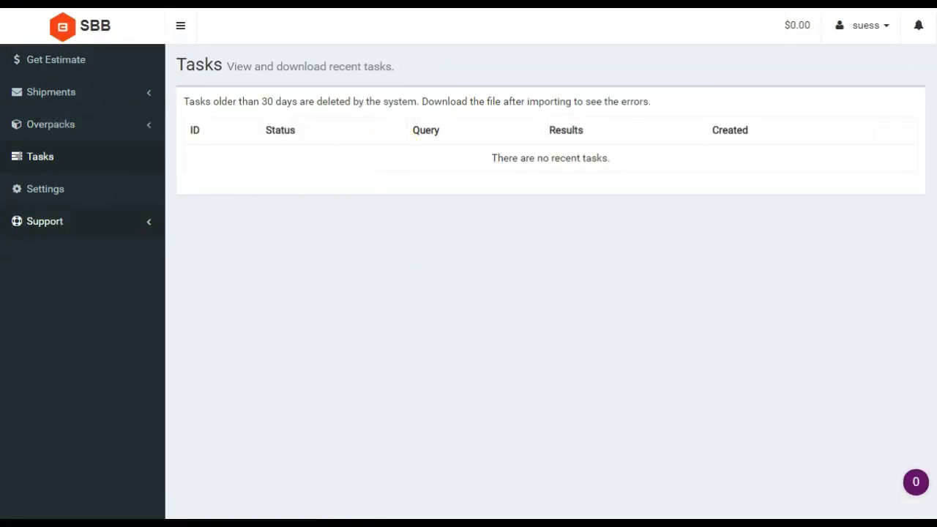
Go to Settings to view the Test, Test (TEST) entry point and consignor and return addresses.
left_click(36, 191)
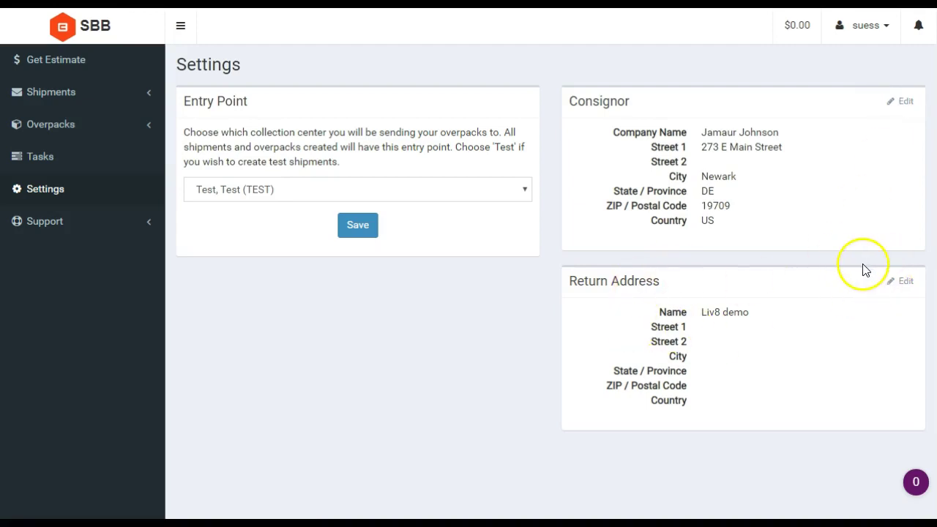
left_click(81, 221)
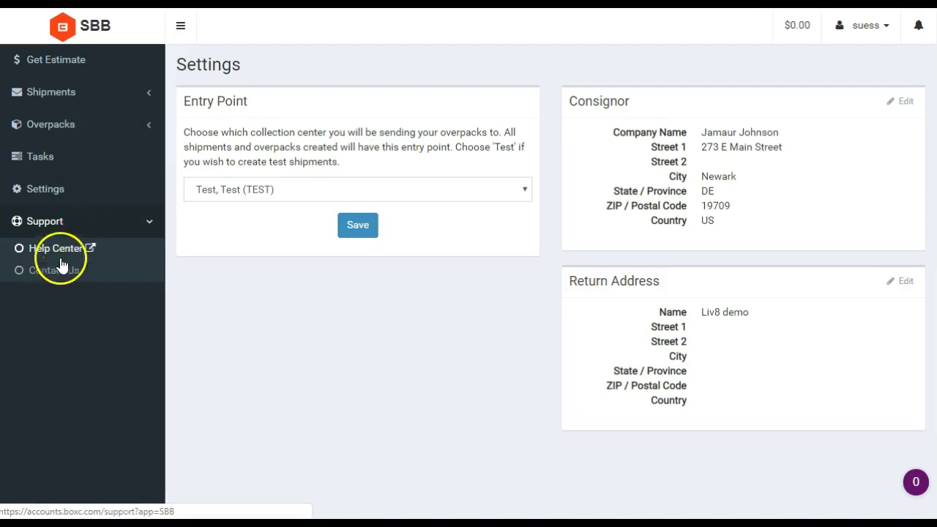
left_click(106, 133)
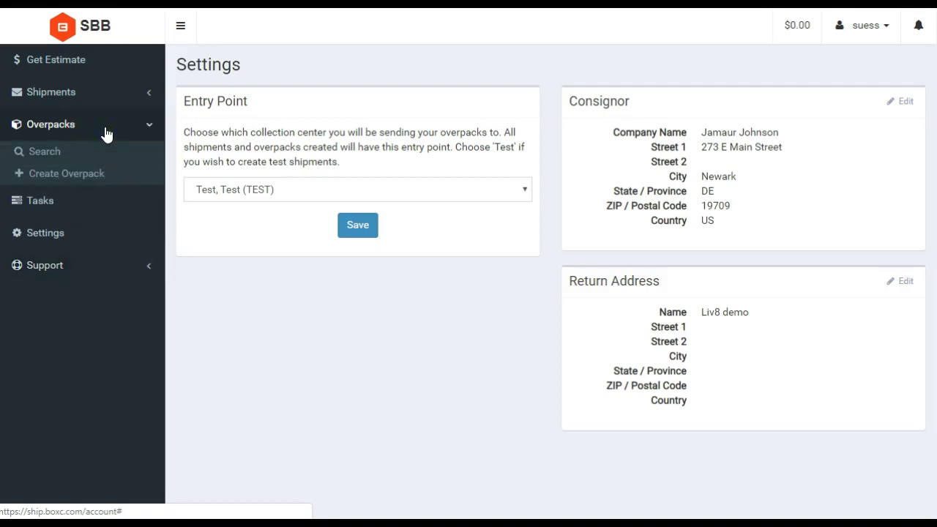
left_click(92, 175)
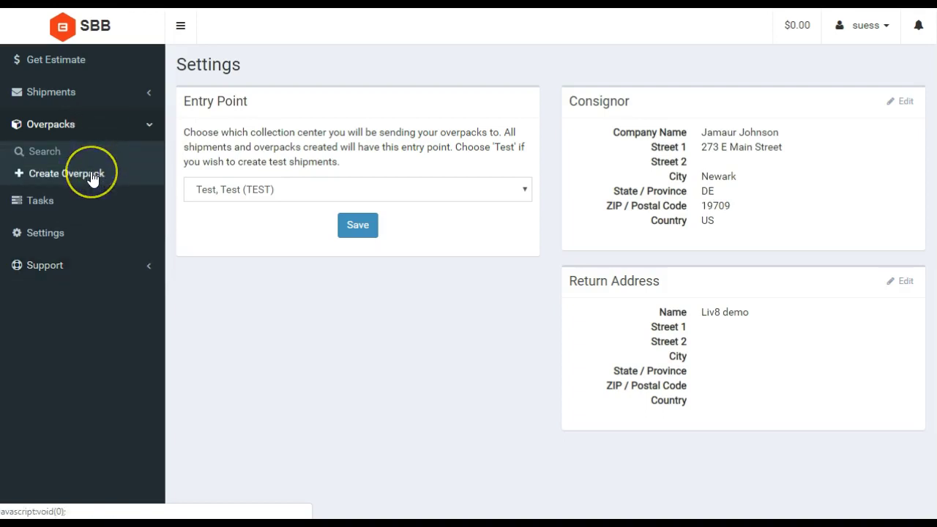